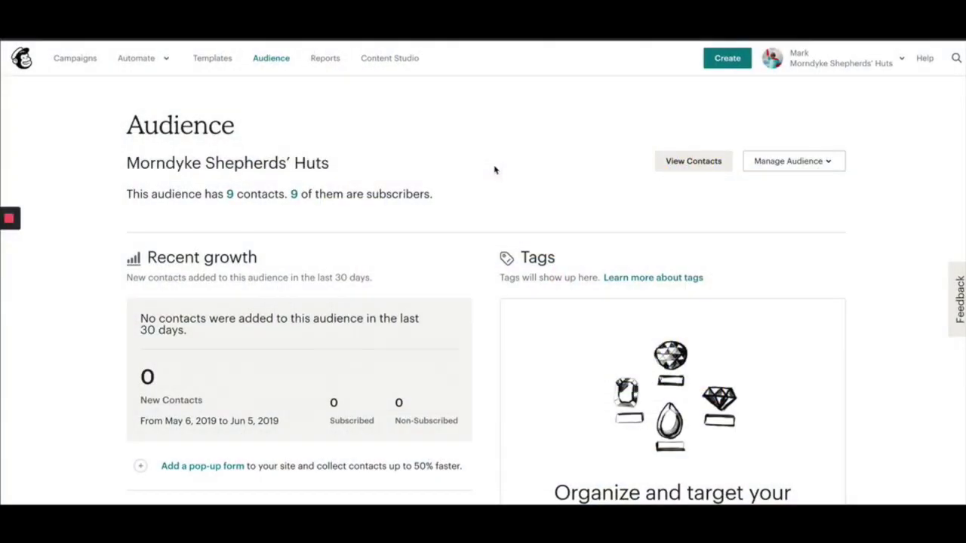
Look at the Campaigns overview and return to the Audience dashboard
triple_click(370, 158)
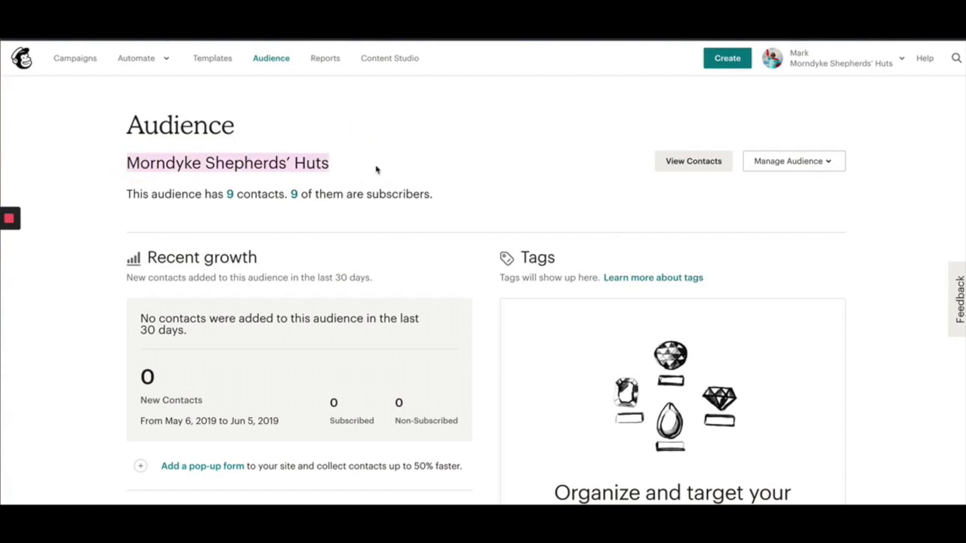
left_click(76, 58)
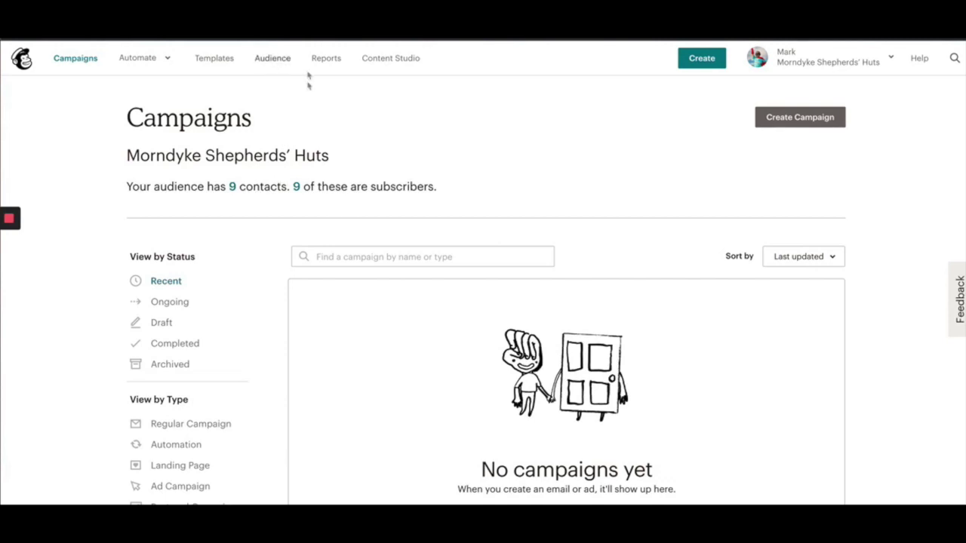
left_click(267, 63)
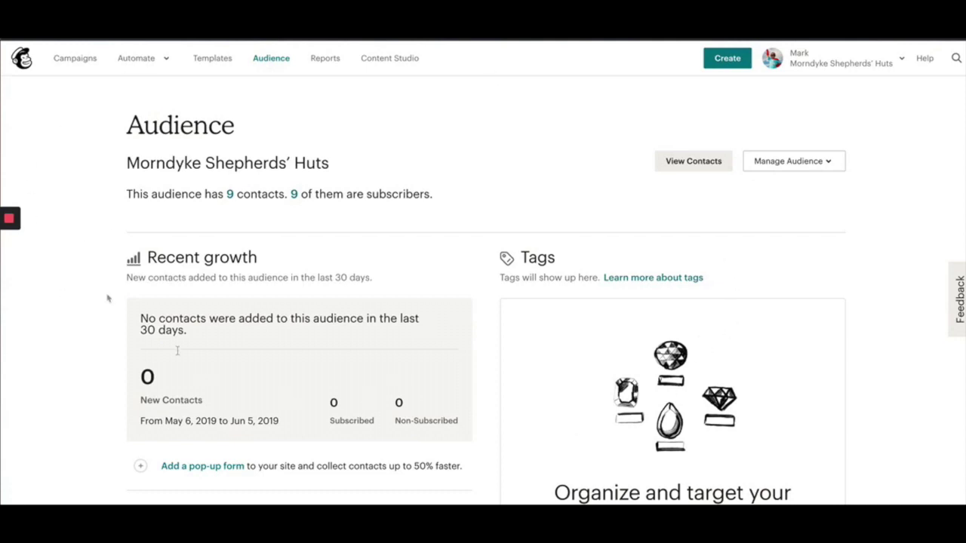
Open the list of all audiences and review the features and prices of the available Mailchimp plans
left_click(825, 169)
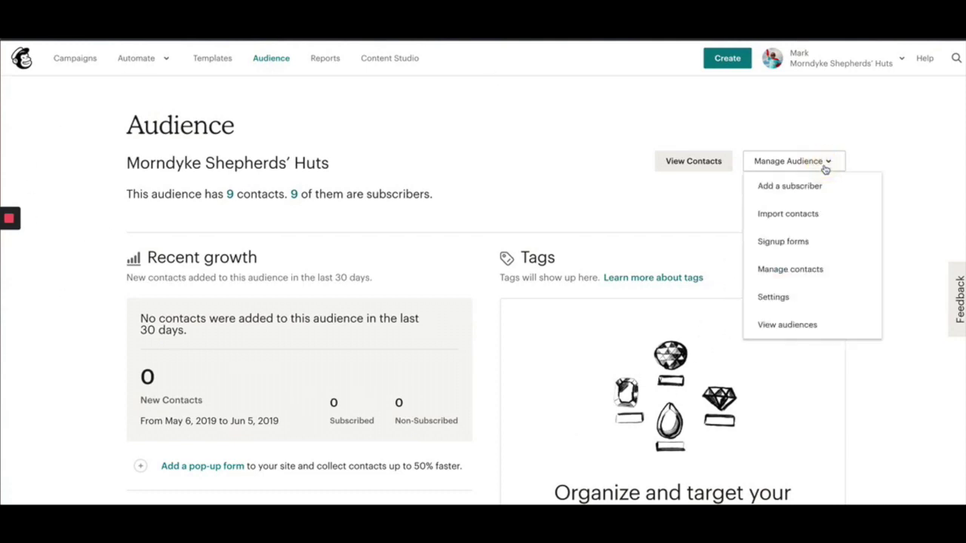
left_click(778, 329)
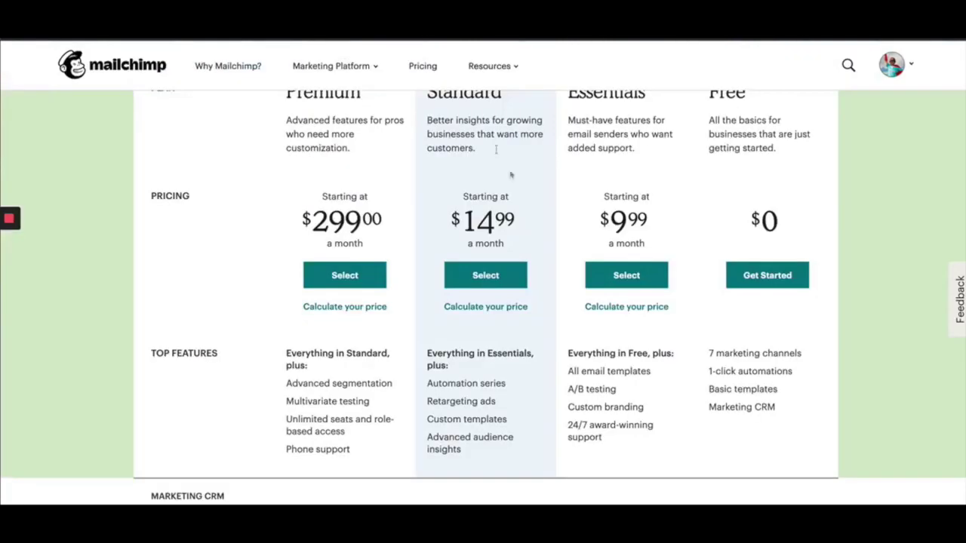
scroll(636, 327, "down", 1)
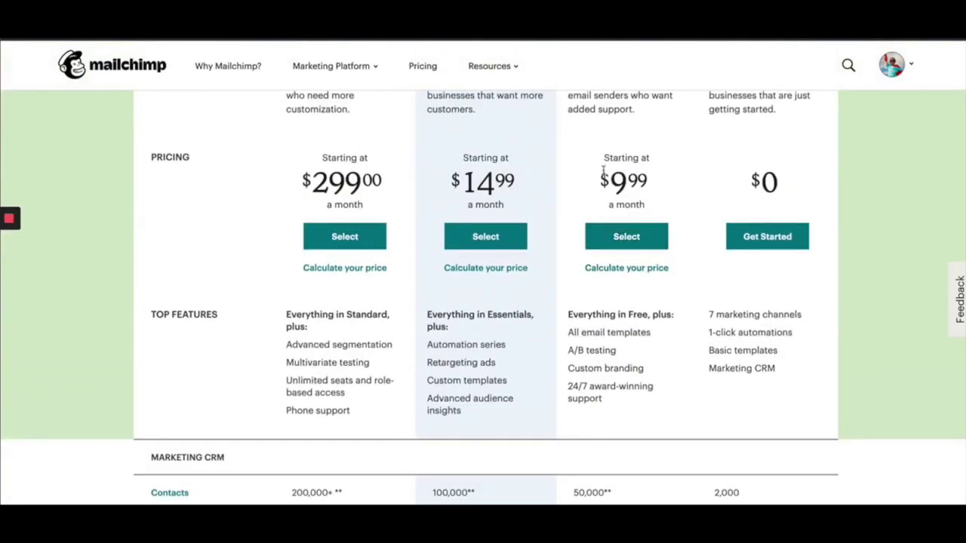
scroll(577, 359, "down", 3)
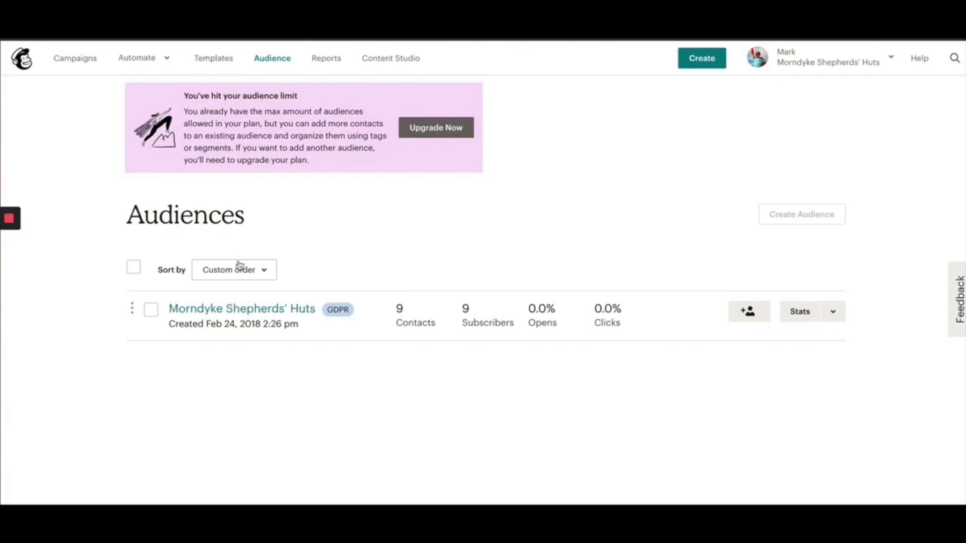
Open the Morndyke Shepherds' Huts audience and go to its audience name and defaults settings
left_click(257, 314)
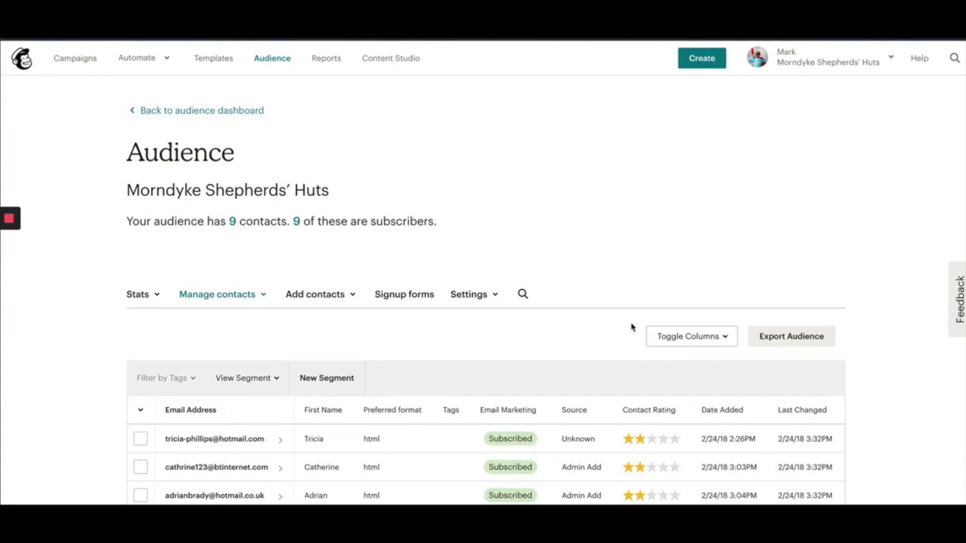
scroll(876, 320, "down", 1)
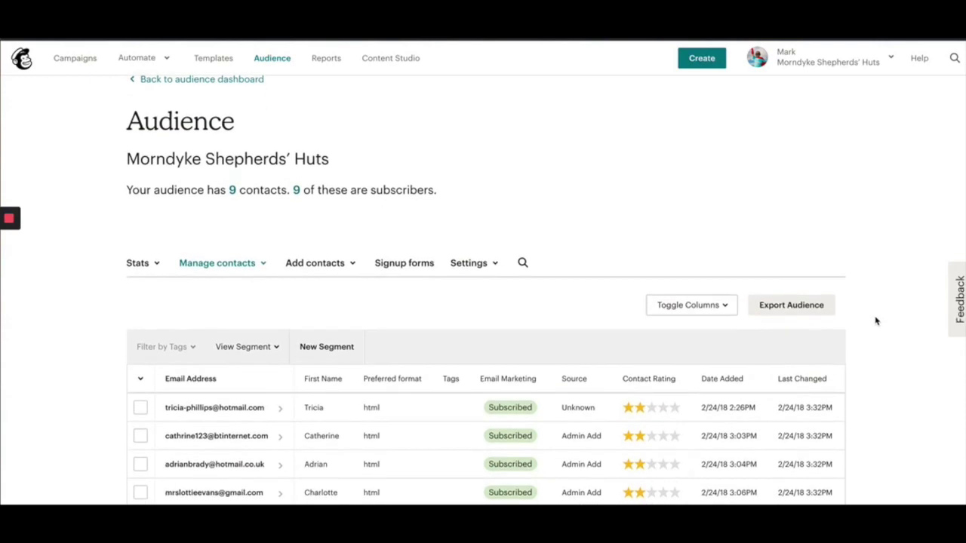
left_click(468, 266)
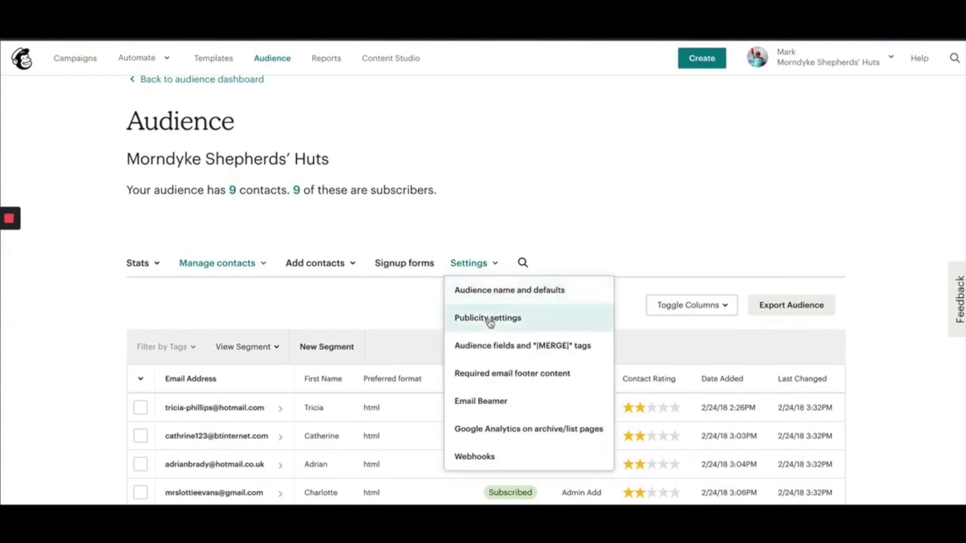
left_click(561, 151)
left_click(472, 263)
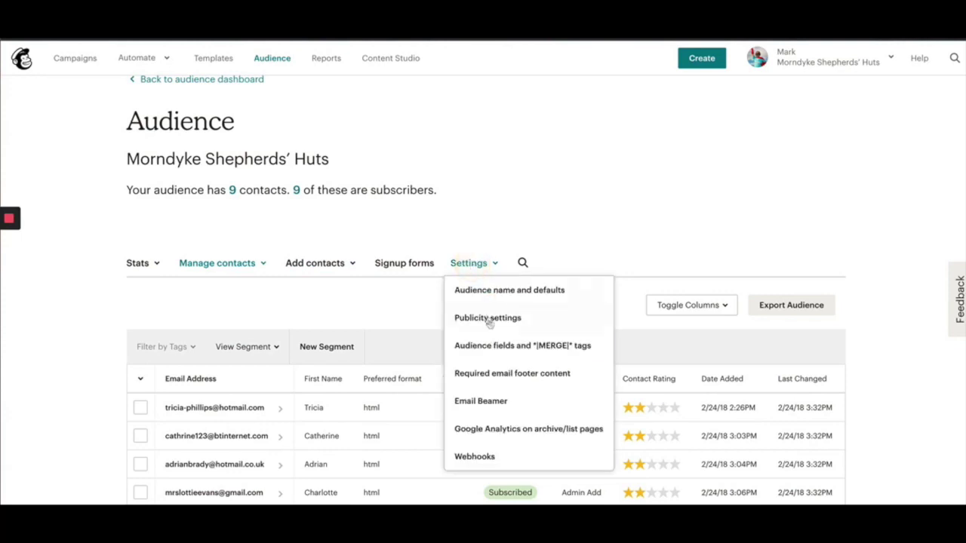
key("Escape")
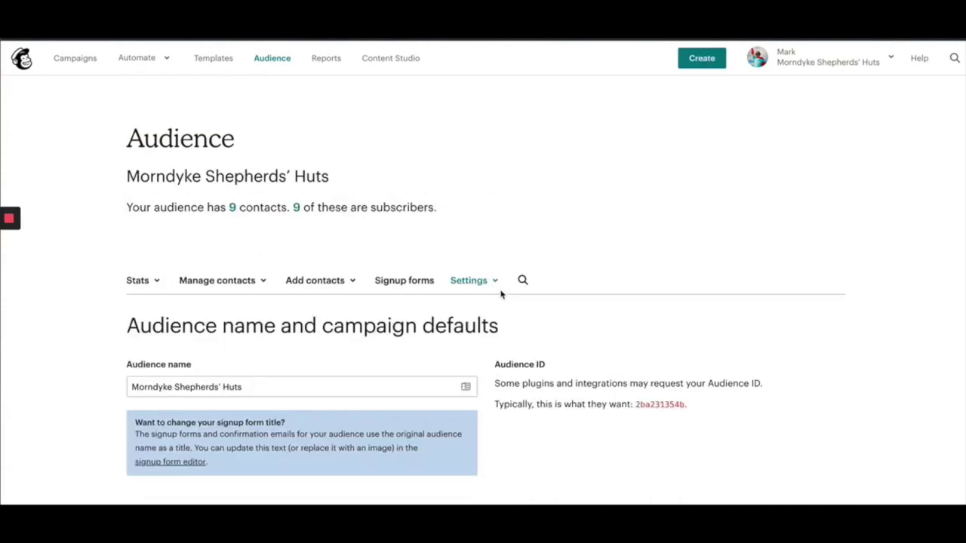
Rename the audience as "Morndyke Shepherds' Huts VIP list"
scroll(501, 295, "down", 2)
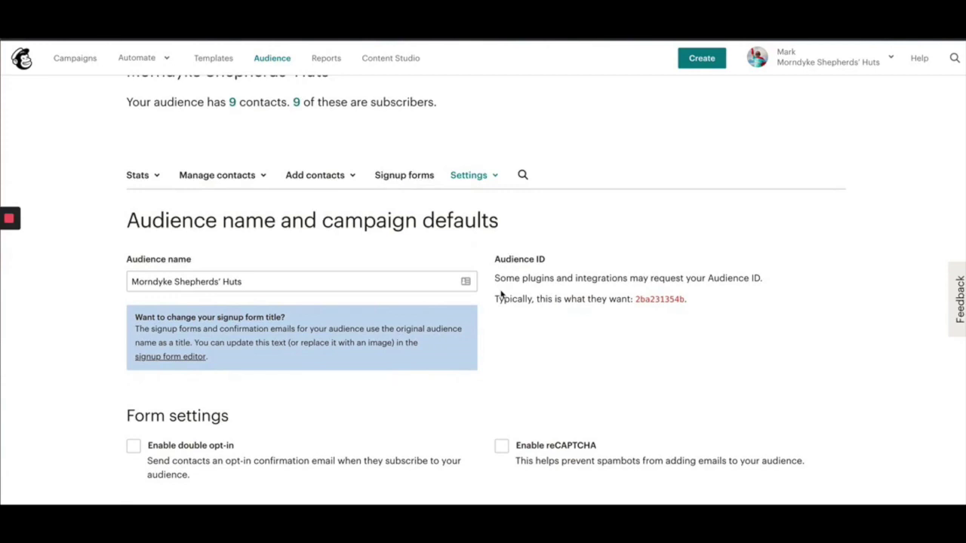
left_click(246, 280)
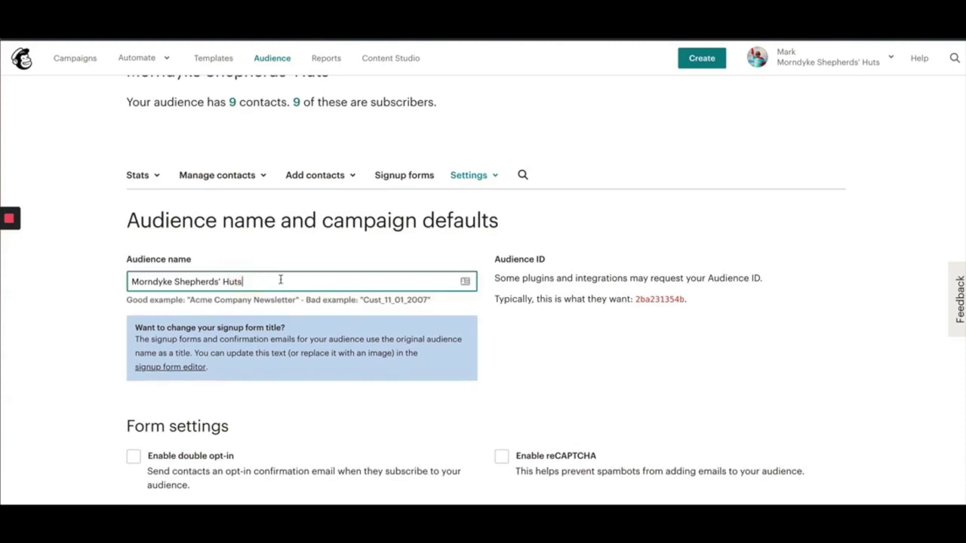
left_click_drag(268, 280, 99, 280)
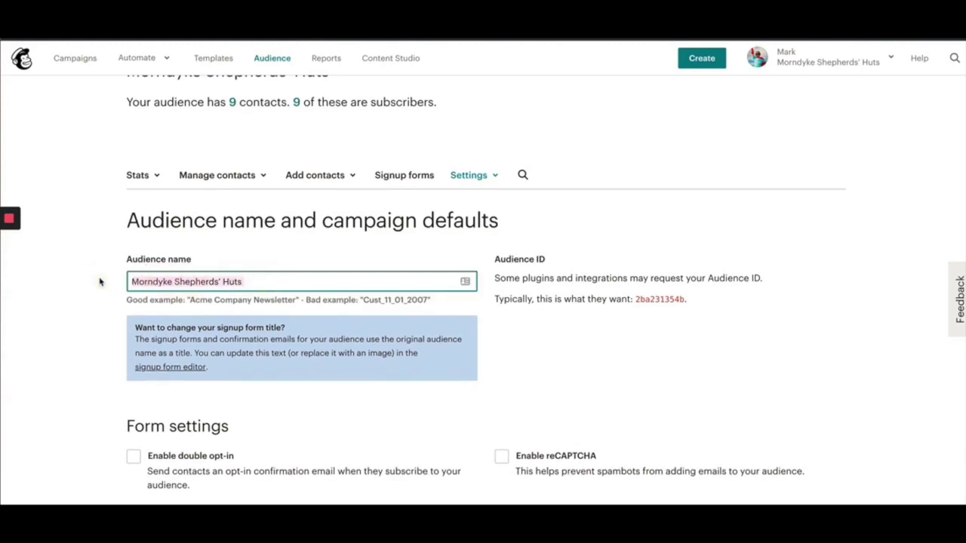
left_click(265, 274)
type("VIP list")
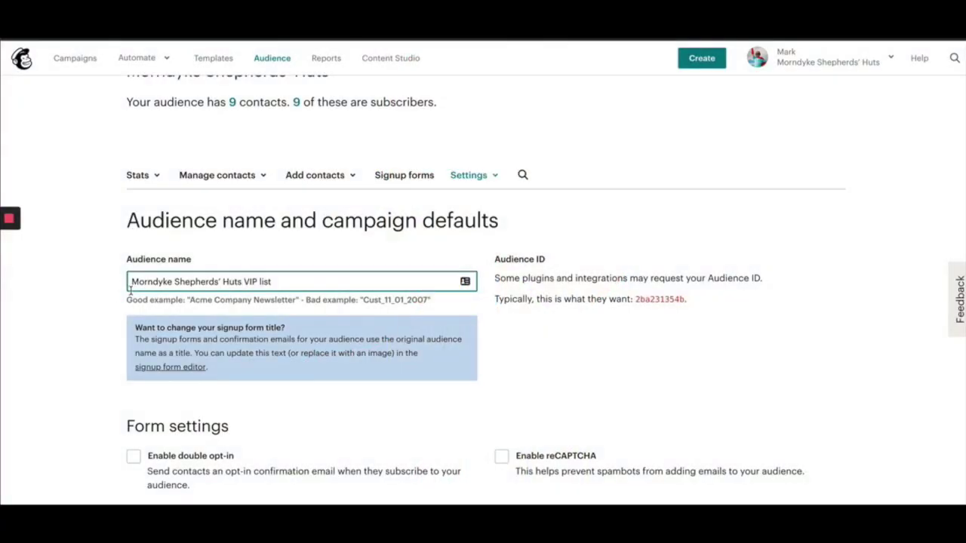
Review the form settings and campaign defaults, switching the final welcome email off and back on
scroll(483, 365, "down", 1)
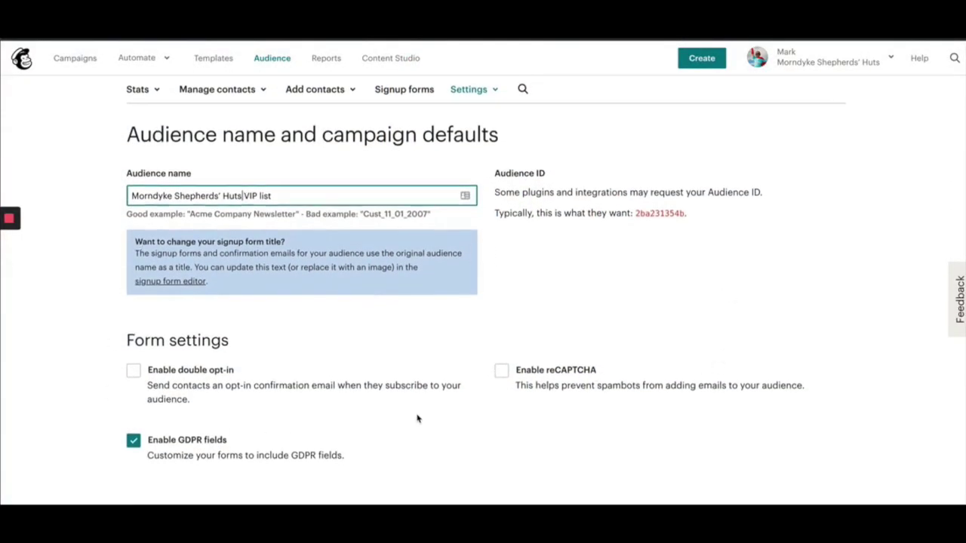
scroll(417, 419, "down", 2)
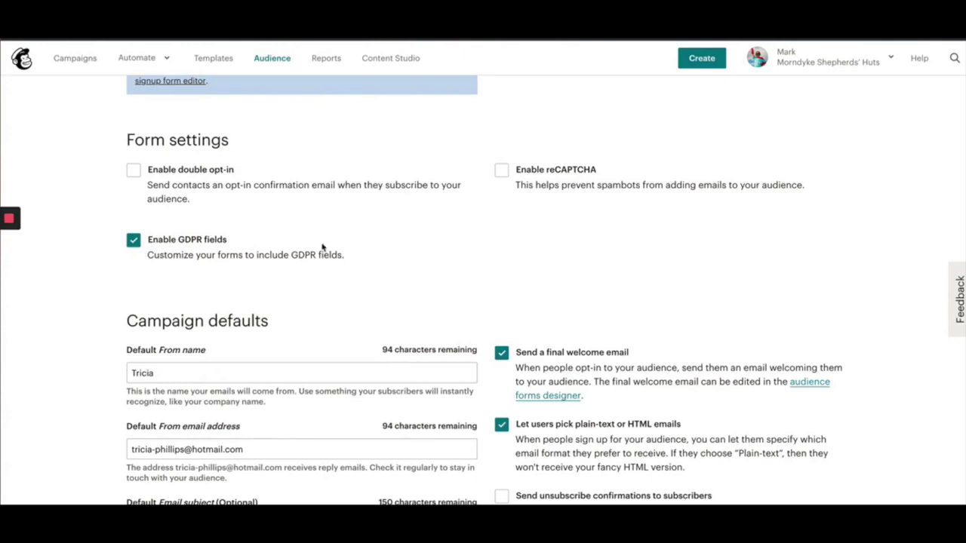
scroll(492, 255, "down", 1)
scroll(491, 254, "down", 1)
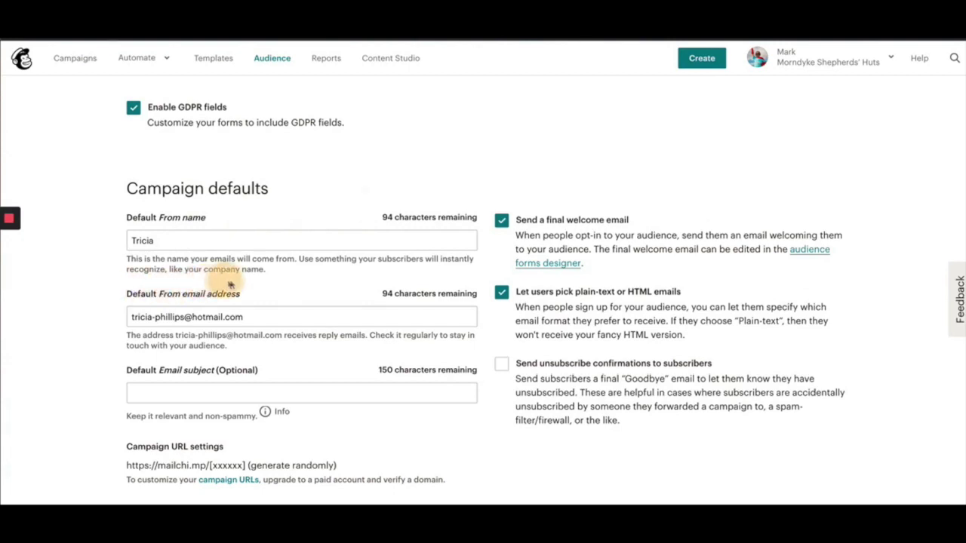
left_click_drag(134, 317, 280, 315)
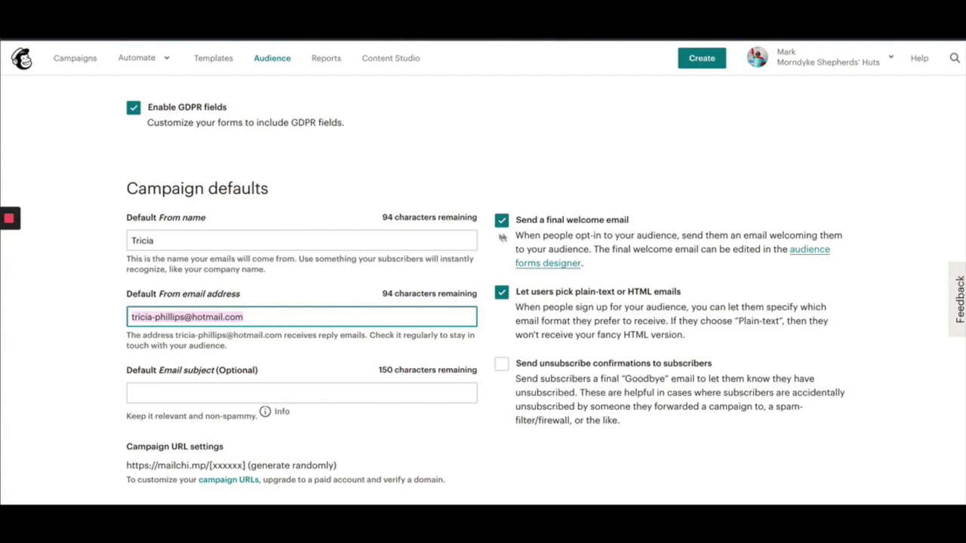
left_click(502, 221)
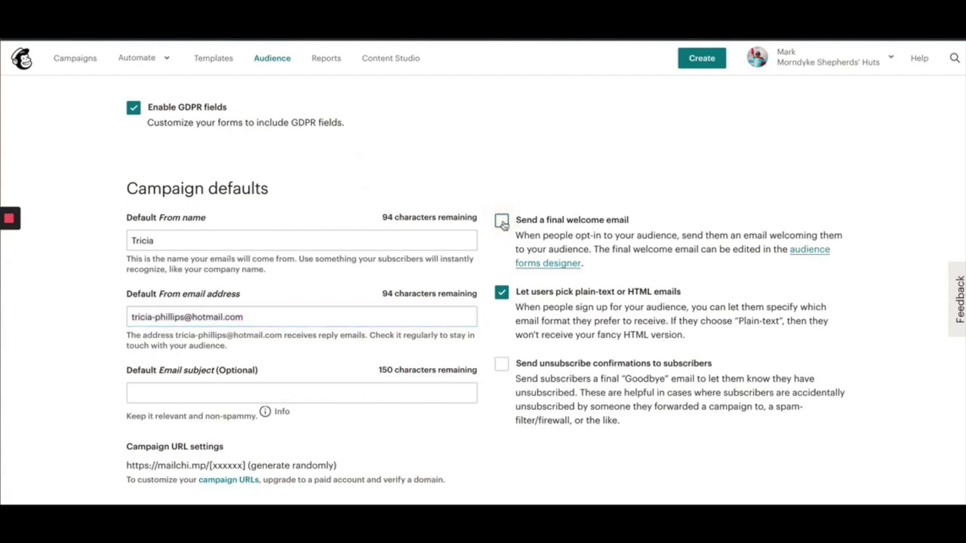
left_click(502, 221)
Check the remaining campaign default options and save the audience name and campaign defaults
scroll(698, 315, "down", 2)
left_click(609, 189)
left_click(502, 187)
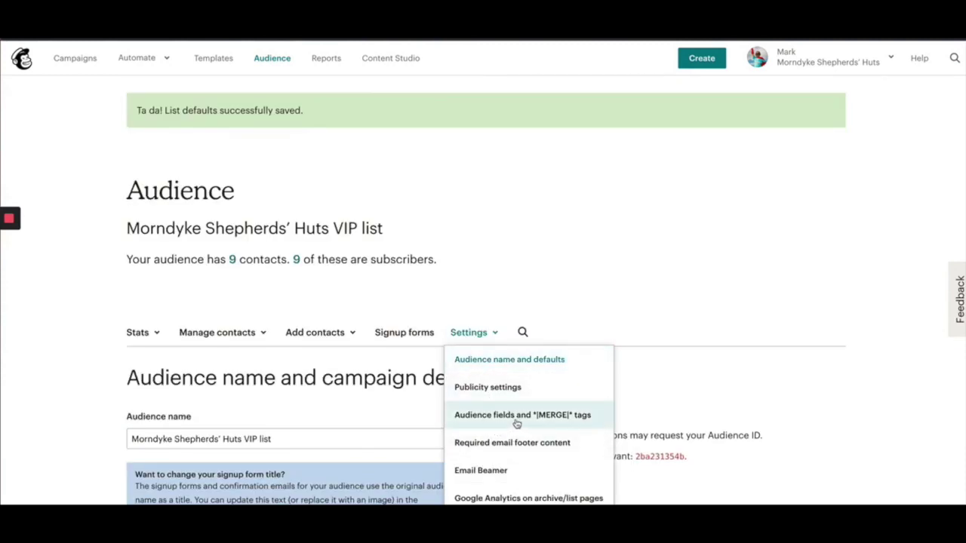
Open the audience fields and merge tags settings and save them
left_click(516, 420)
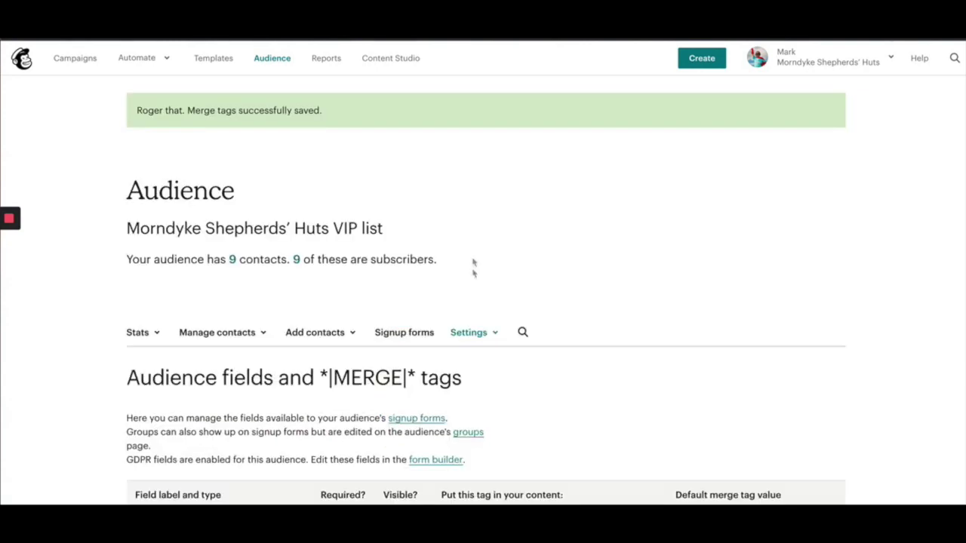
left_click(470, 335)
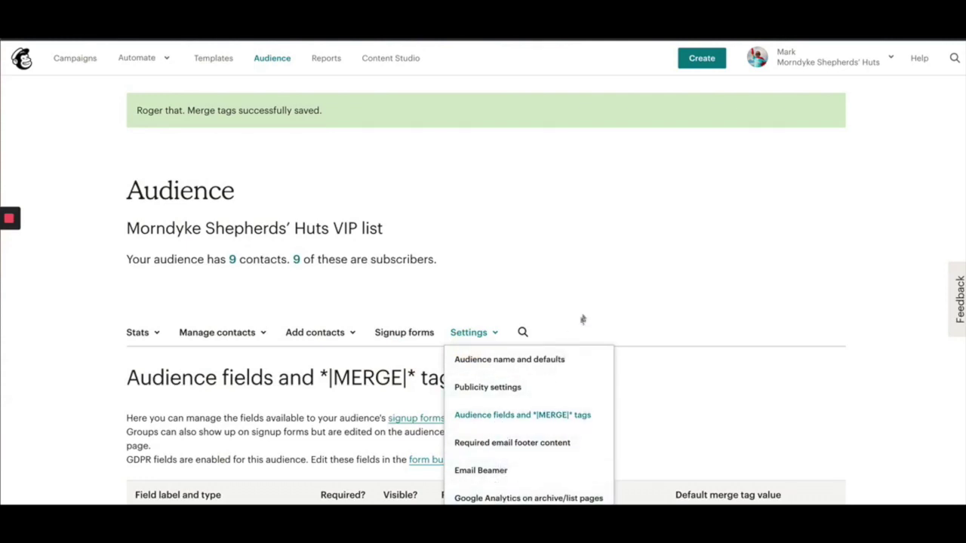
Open the Form builder from the audience's signup forms and look through the signup form layout
left_click(408, 332)
scroll(377, 317, "down", 1)
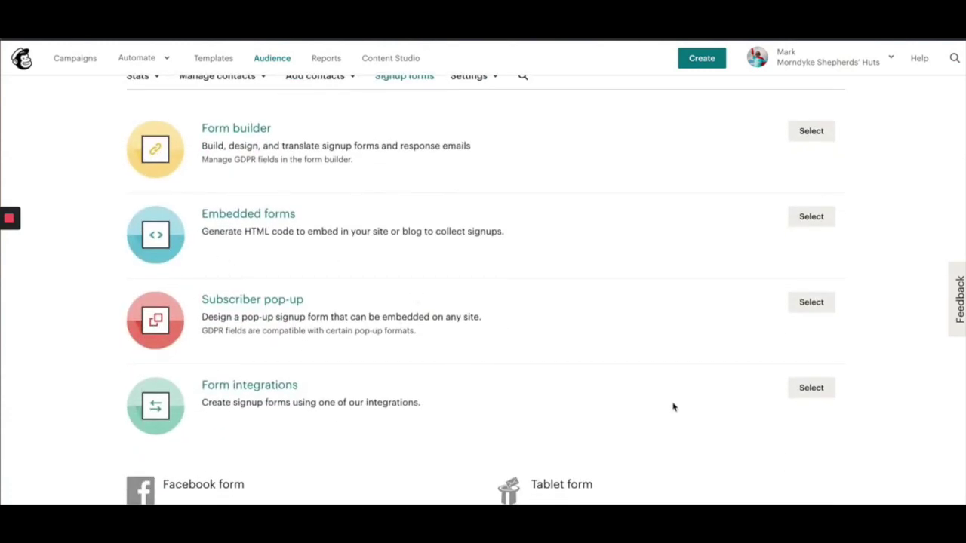
scroll(672, 406, "up", 1)
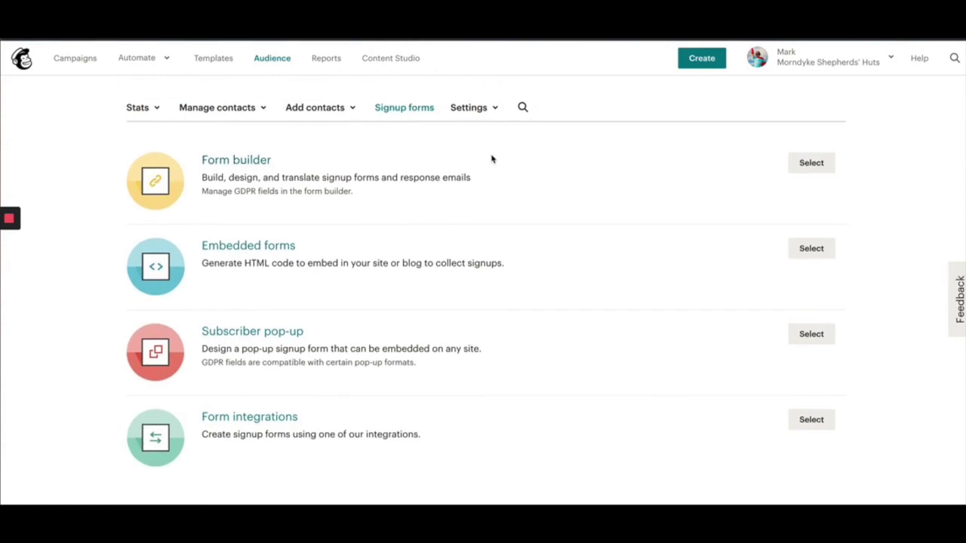
left_click(822, 162)
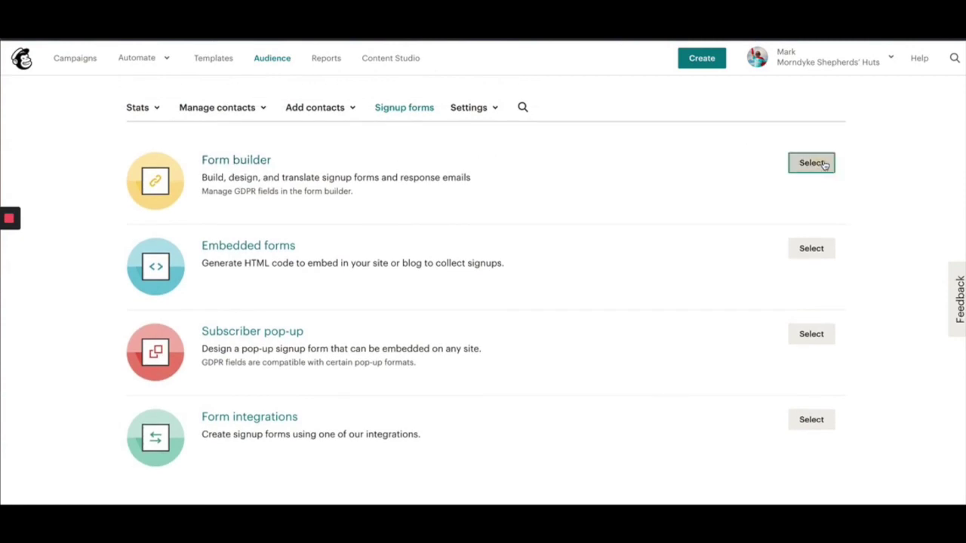
scroll(416, 364, "down", 3)
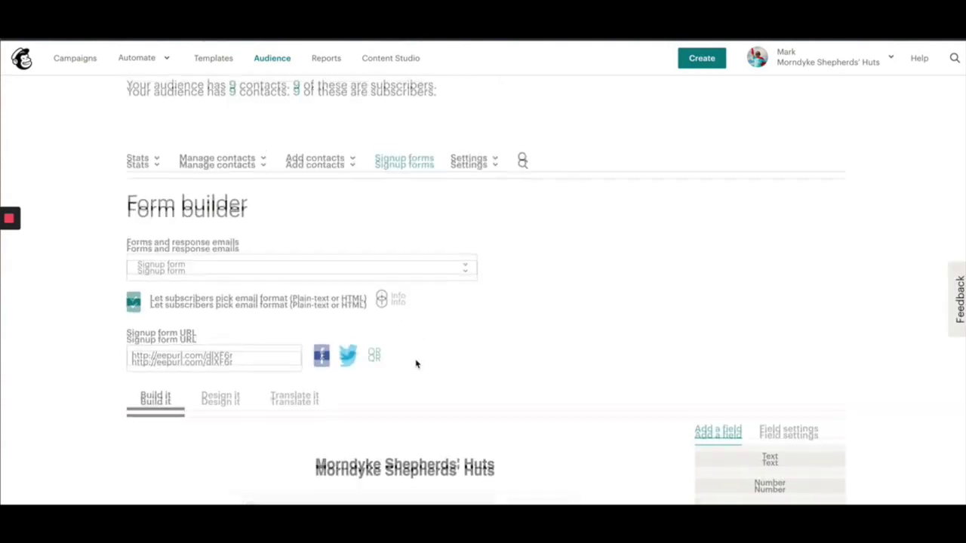
scroll(416, 364, "down", 3)
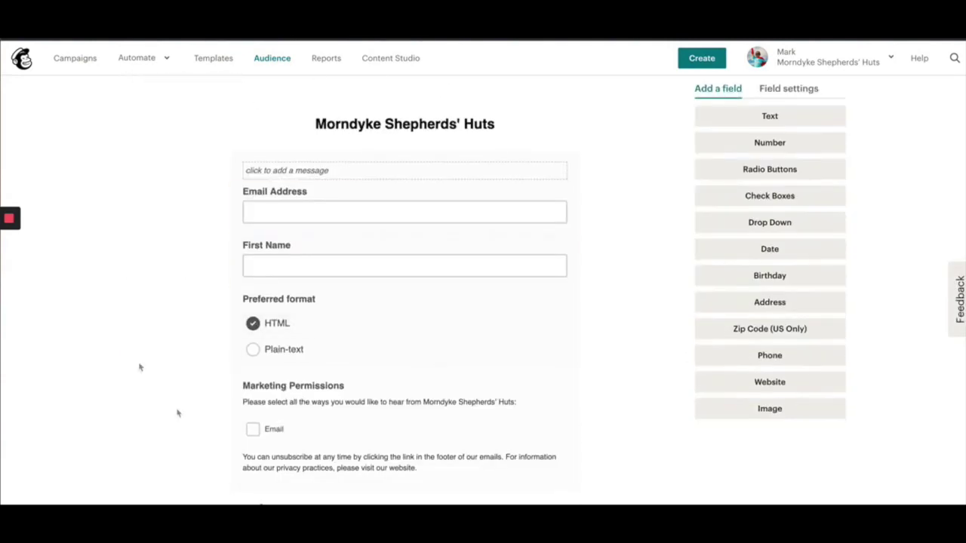
scroll(468, 339, "up", 2)
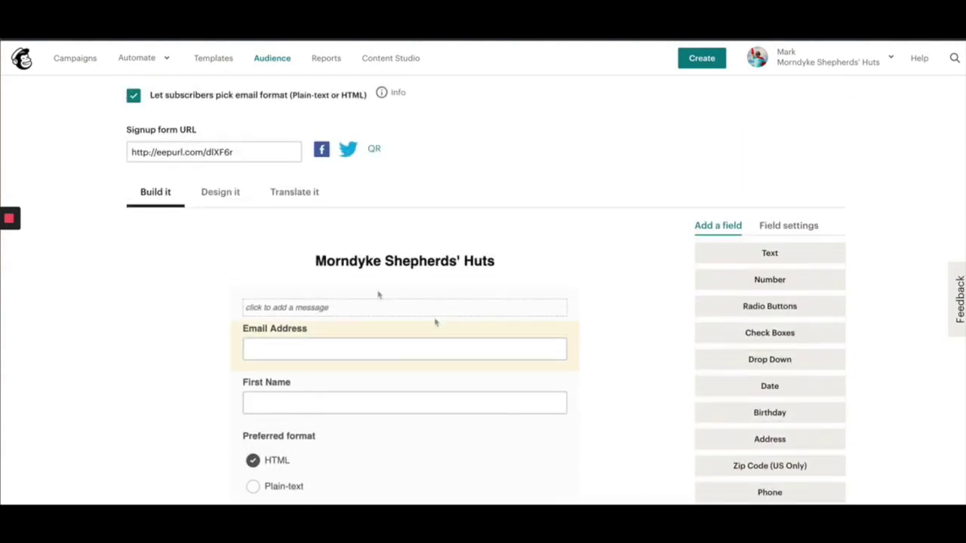
Show the signup form's page background design settings and examine the colour choices and form preview
left_click(215, 194)
scroll(151, 249, "down", 1)
left_click(138, 237)
left_click(167, 237)
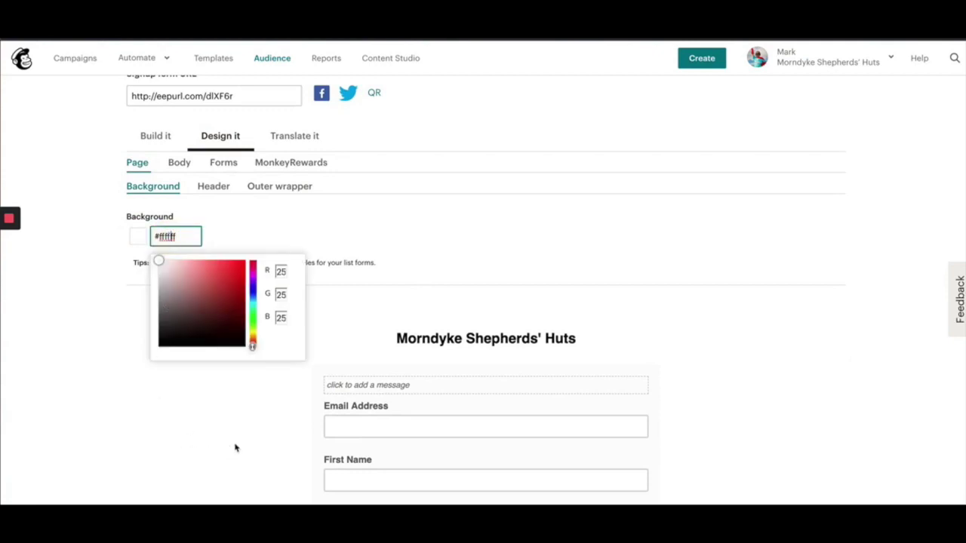
mouse_move(156, 262)
left_mouse_down()
mouse_move(163, 279)
mouse_move(147, 255)
mouse_move(160, 252)
left_mouse_up()
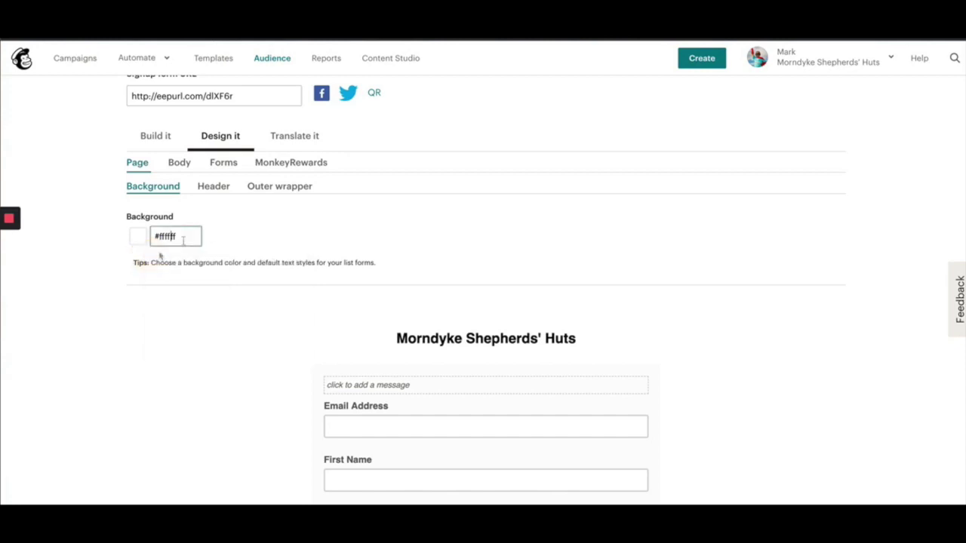
scroll(714, 360, "down", 3)
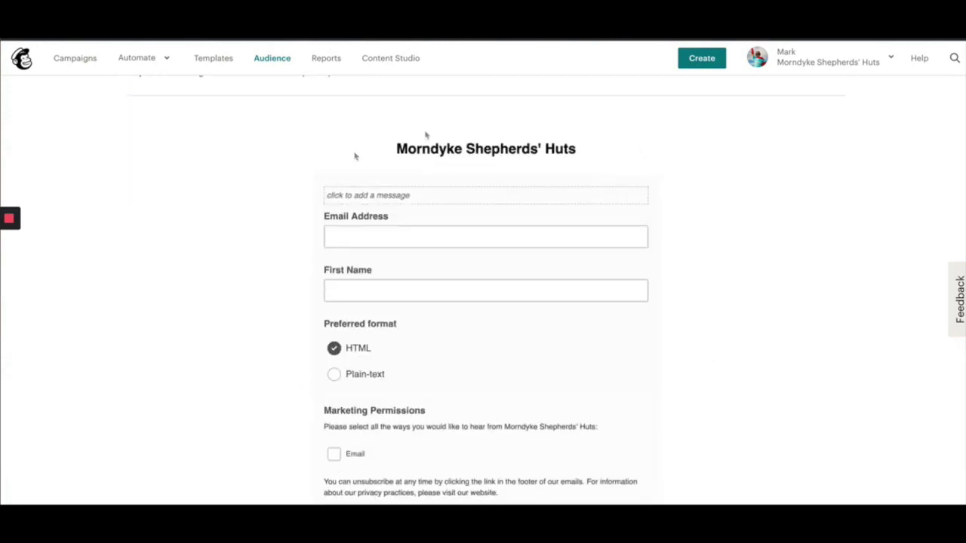
scroll(297, 229, "up", 4)
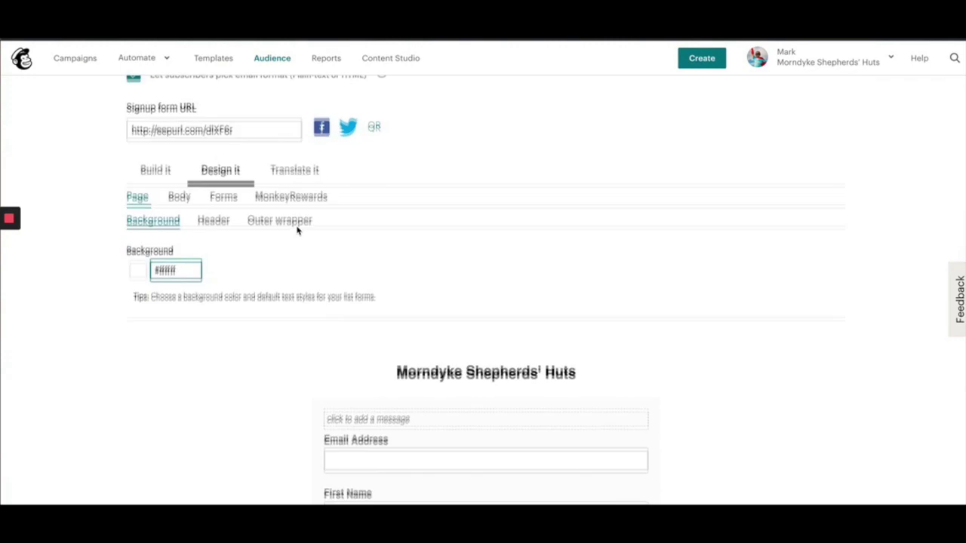
scroll(286, 254, "down", 2)
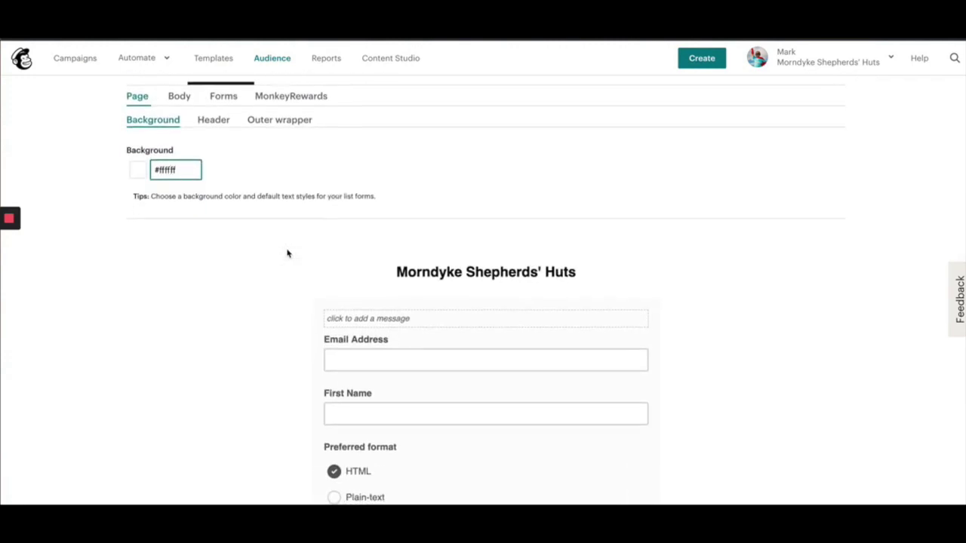
Return to building the signup form and change its title to "Morndyke Shepherds' Huts Vip List"
scroll(287, 254, "down", 1)
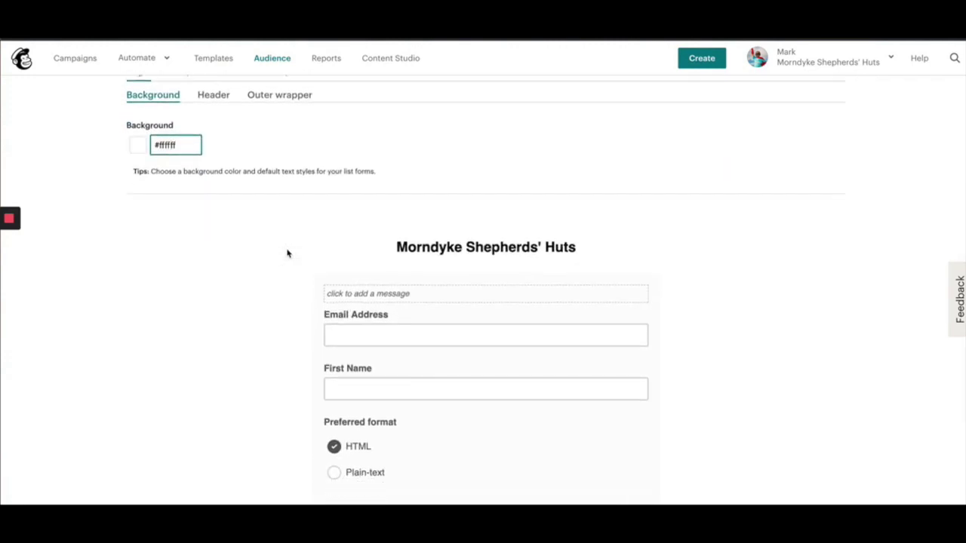
scroll(324, 390, "up", 2)
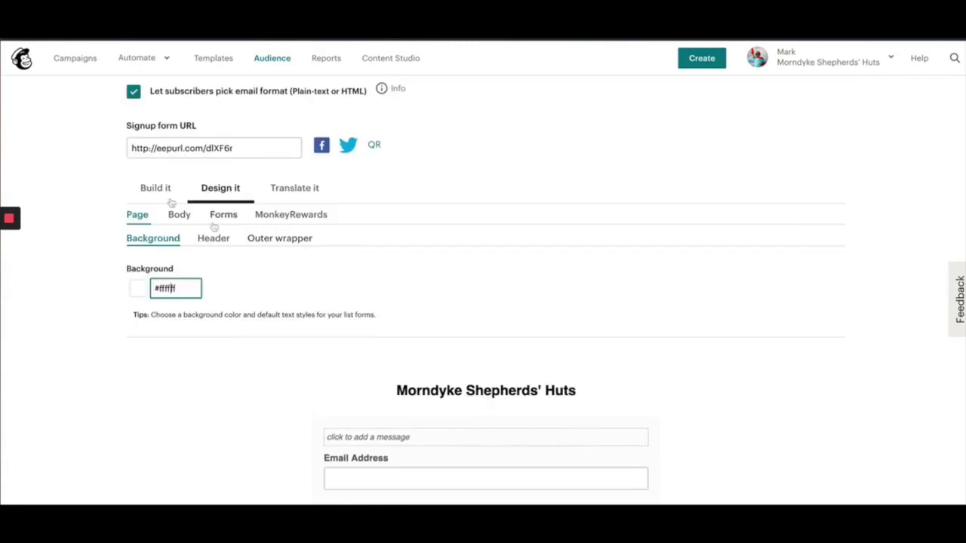
left_click(151, 190)
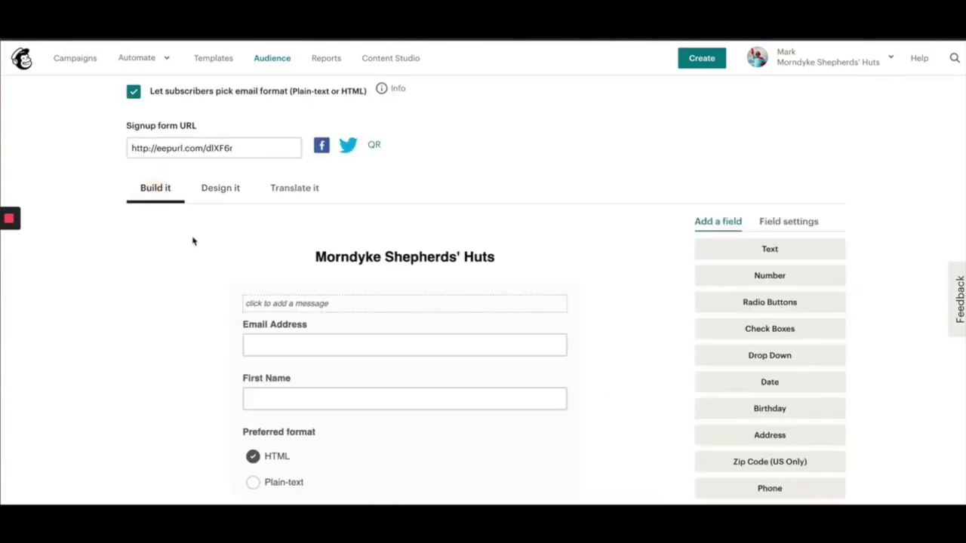
left_click(348, 257)
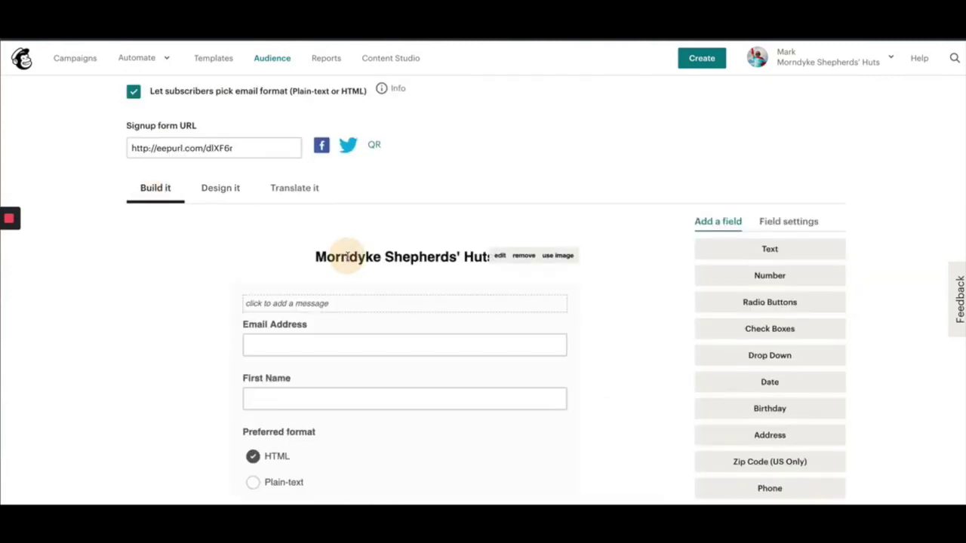
left_click(500, 257)
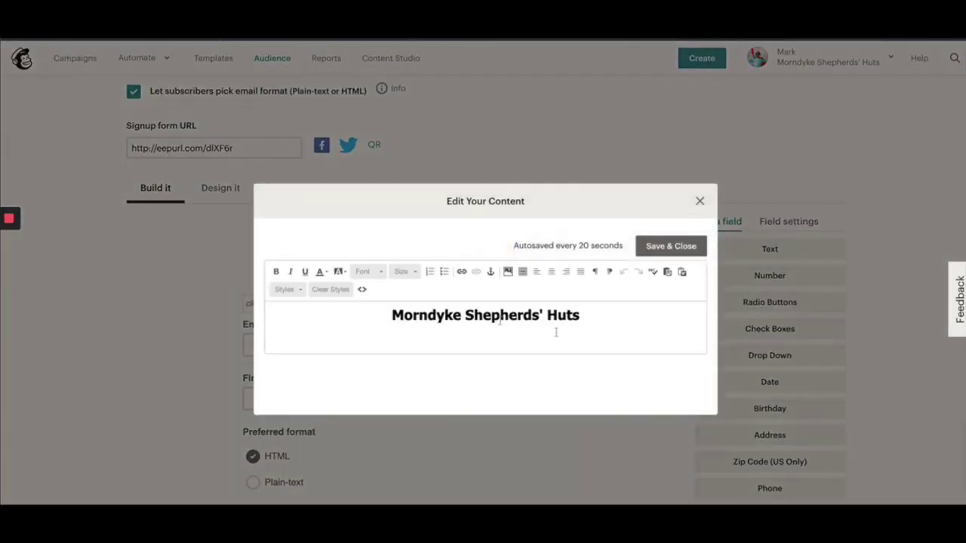
left_click(596, 320)
type("Vip List")
left_click(668, 247)
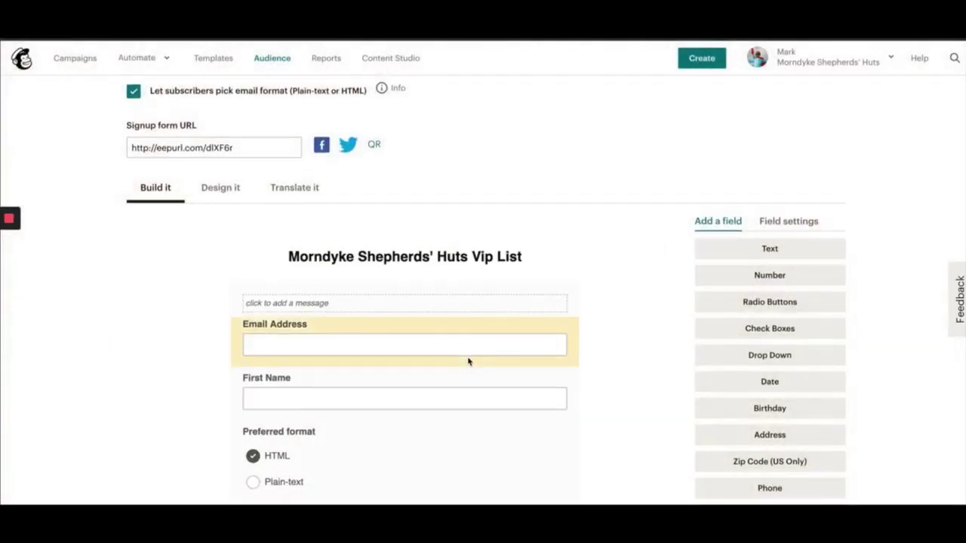
Add the message "To subscribe to our VIP list, please enter your information below" above the form's Email Address field and save it
scroll(528, 362, "down", 2)
scroll(548, 367, "up", 2)
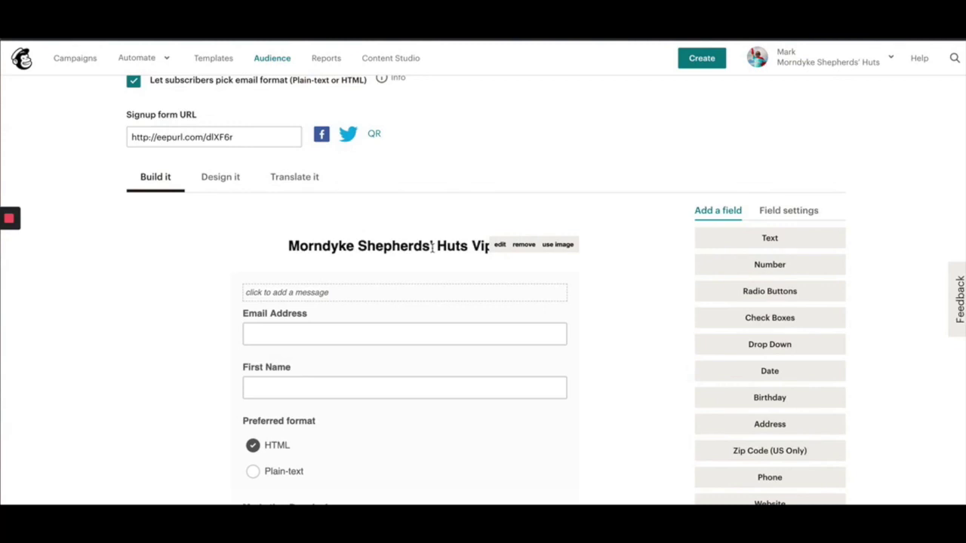
scroll(455, 367, "down", 1)
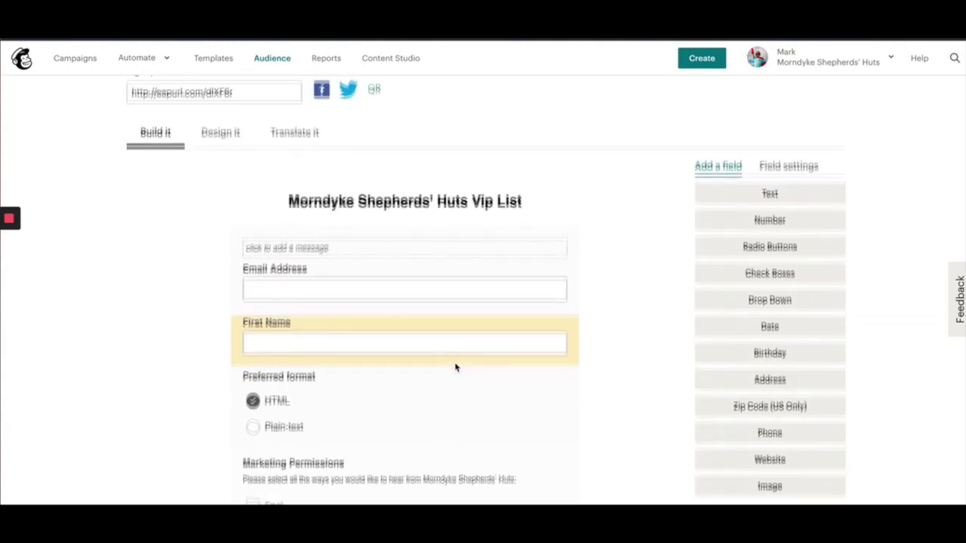
scroll(399, 275, "up", 1)
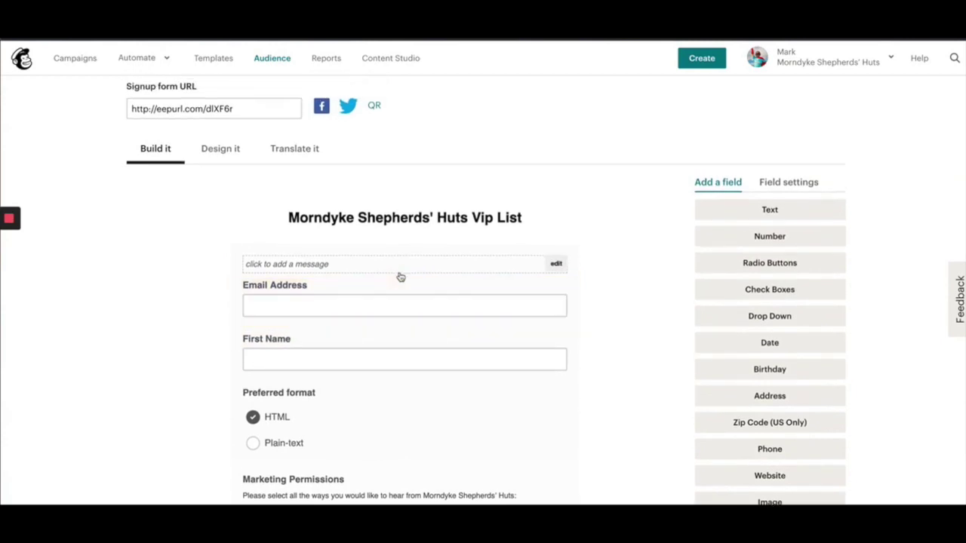
scroll(399, 276, "up", 1)
left_click(345, 278)
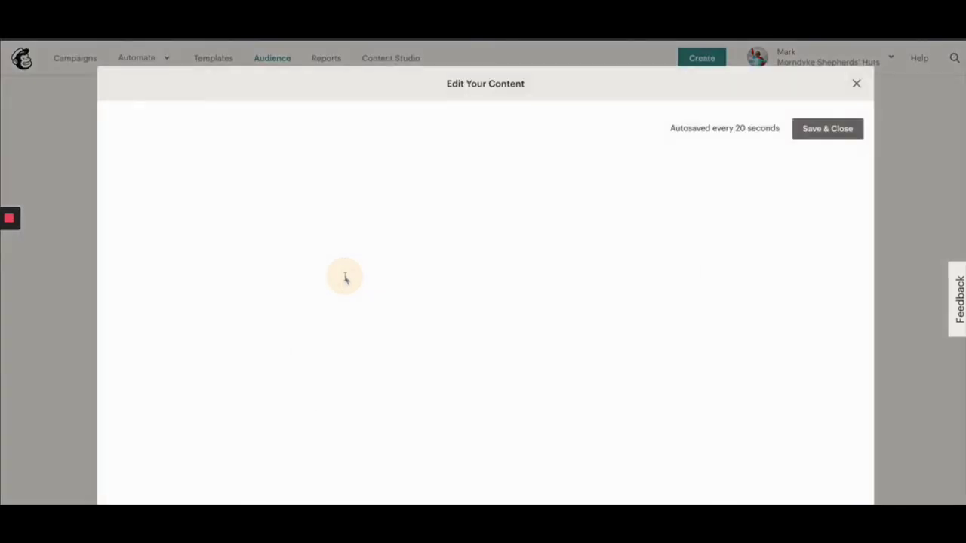
left_click(345, 259)
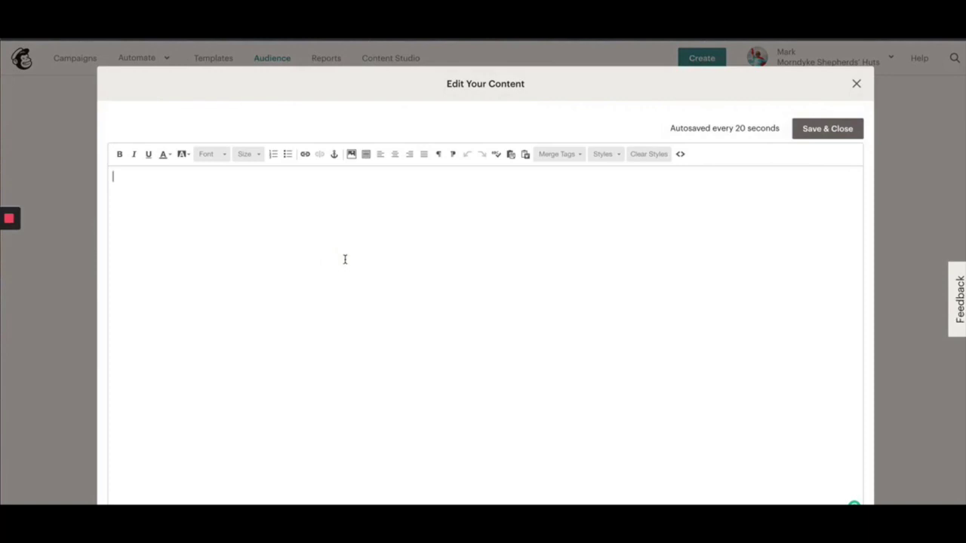
type("To subscribe to our VIP list, please ent")
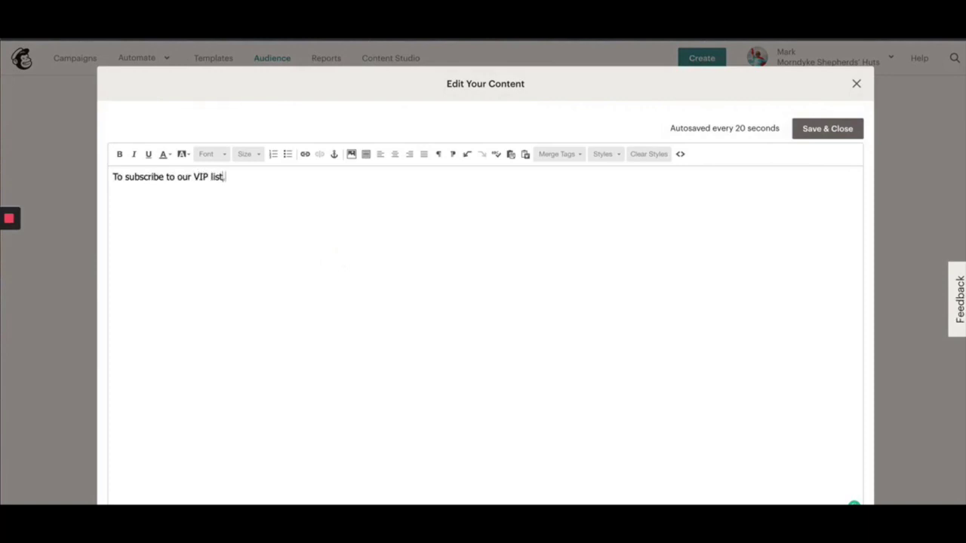
type("er y")
type("ormation below")
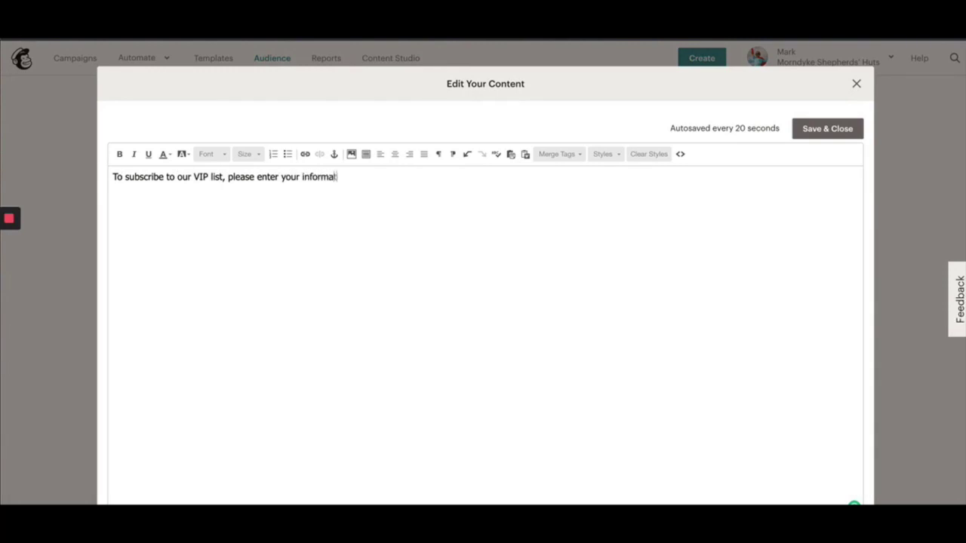
left_click(839, 136)
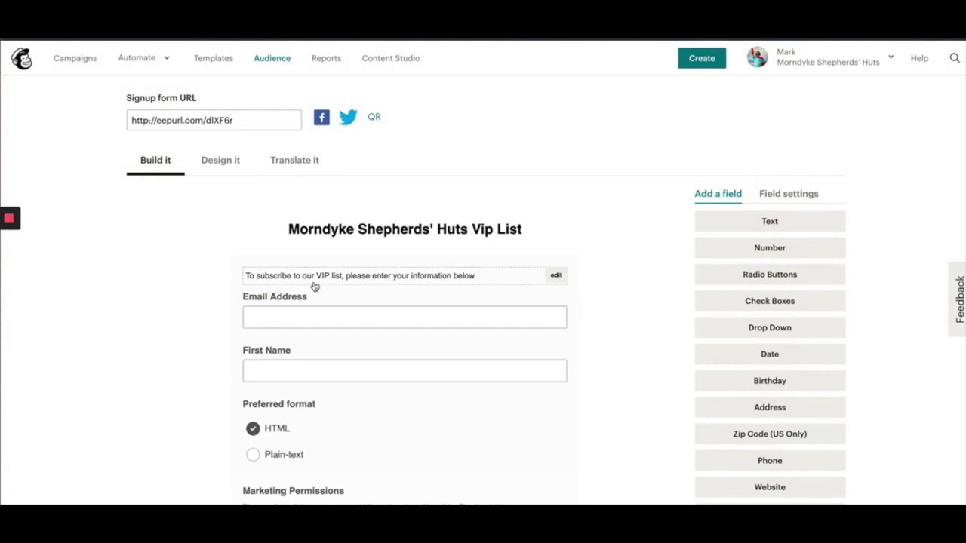
Turn off the option that lets subscribers pick plain-text or HTML email format on the signup form
scroll(483, 295, "down", 2)
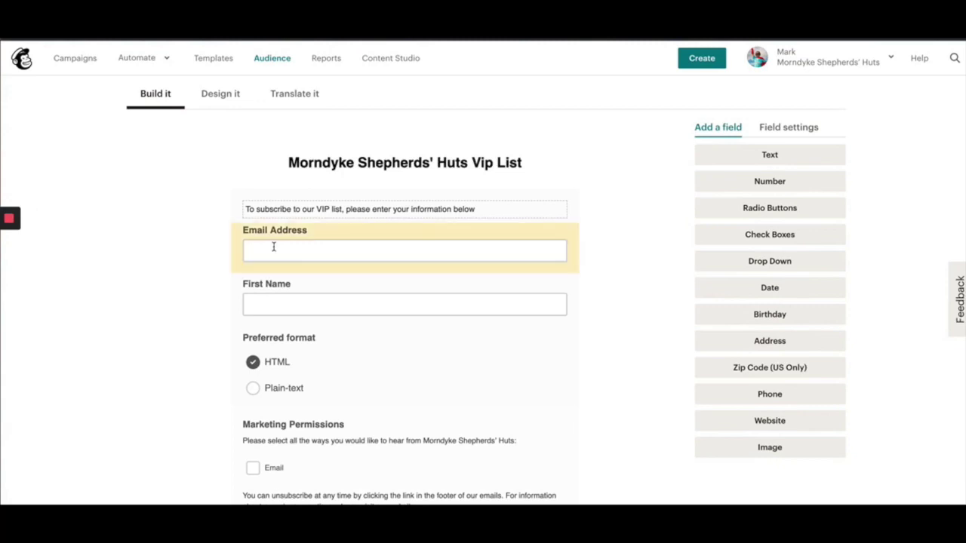
scroll(366, 315, "down", 2)
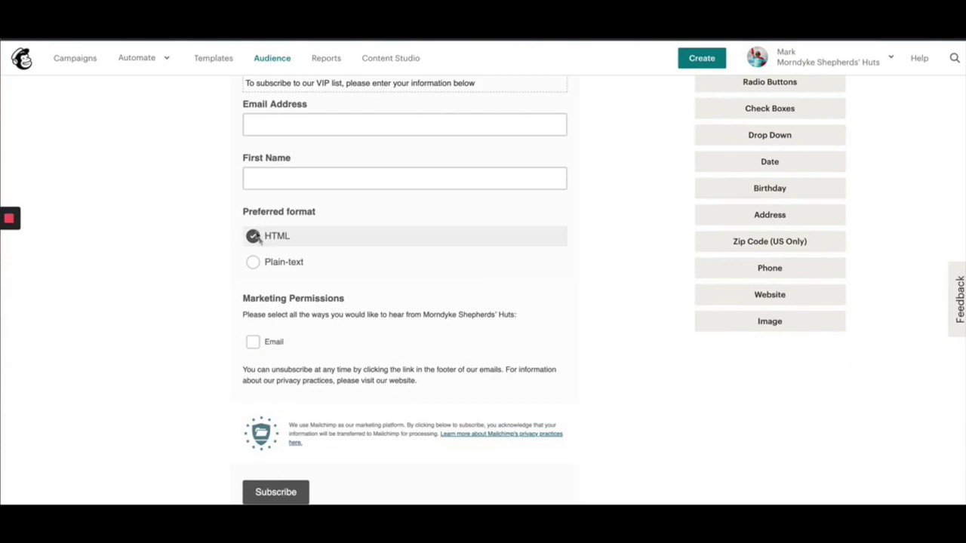
scroll(282, 249, "up", 5)
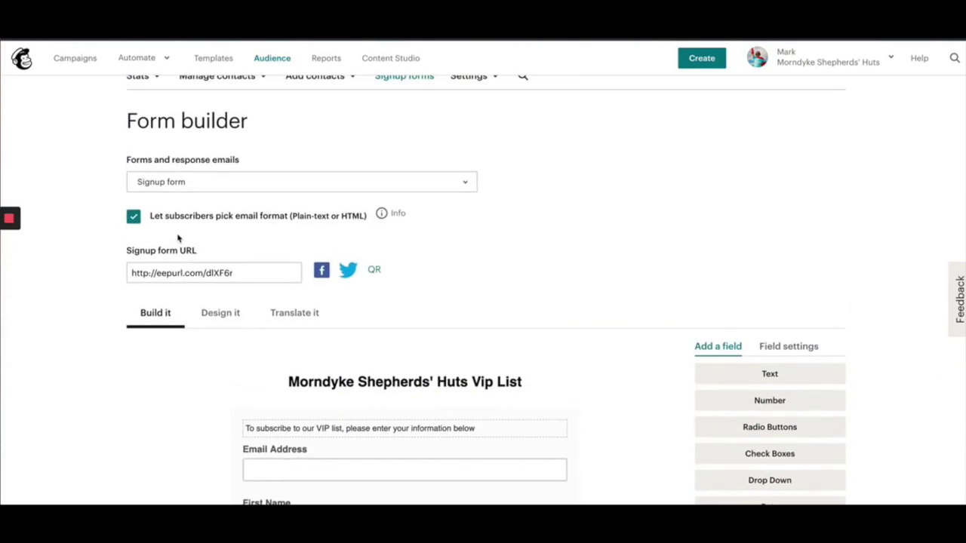
scroll(287, 453, "down", 2)
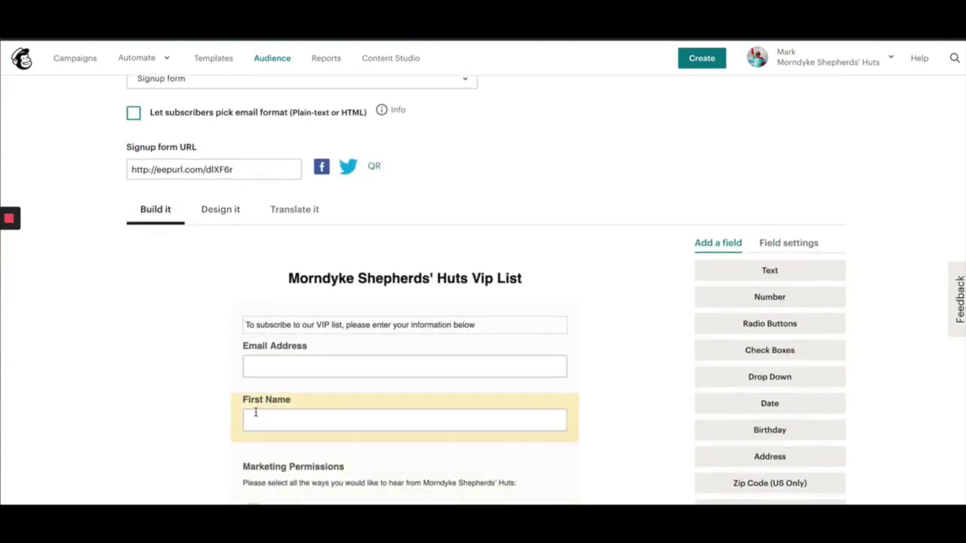
left_click(134, 113)
left_click(134, 113)
Review the Marketing Permissions field's settings, keep at least one option required, and save the fields
scroll(237, 355, "down", 3)
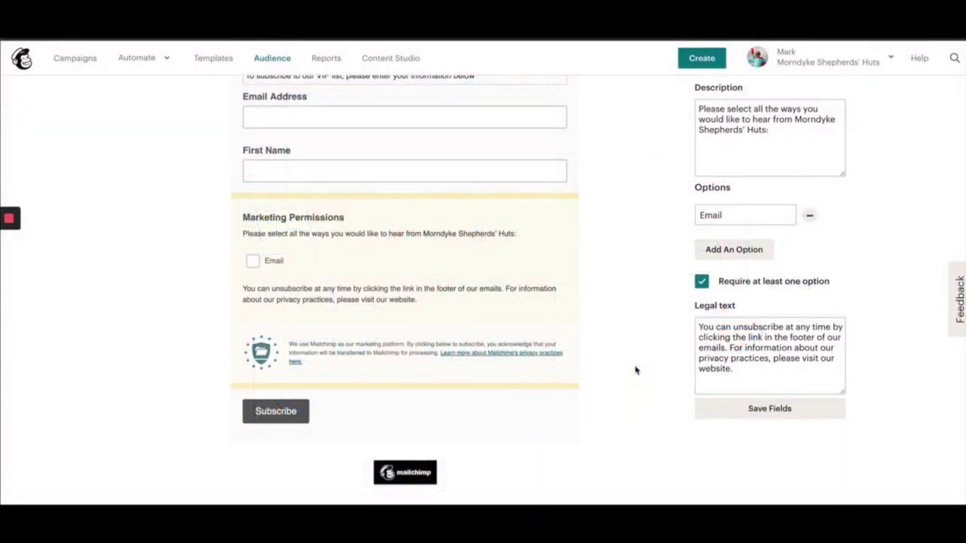
scroll(636, 369, "up", 2)
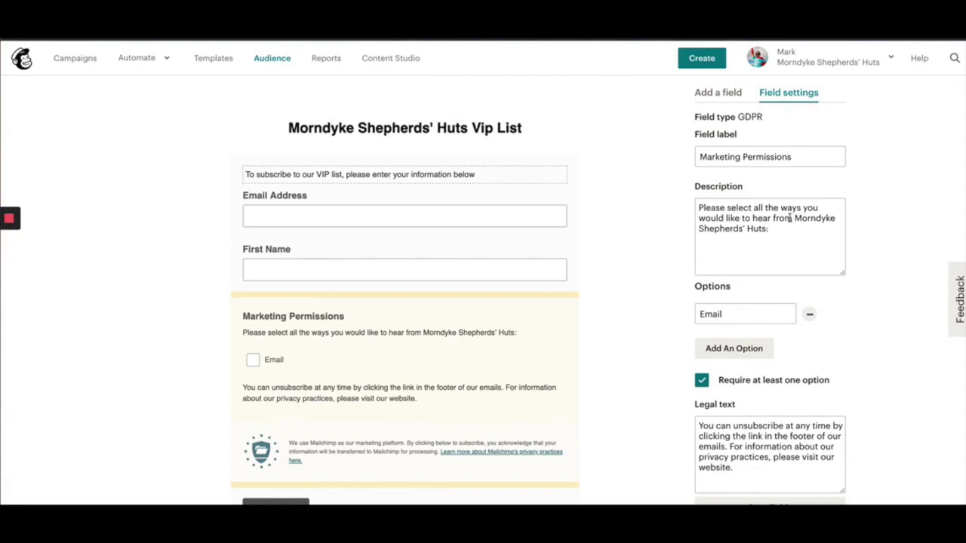
scroll(672, 245, "down", 1)
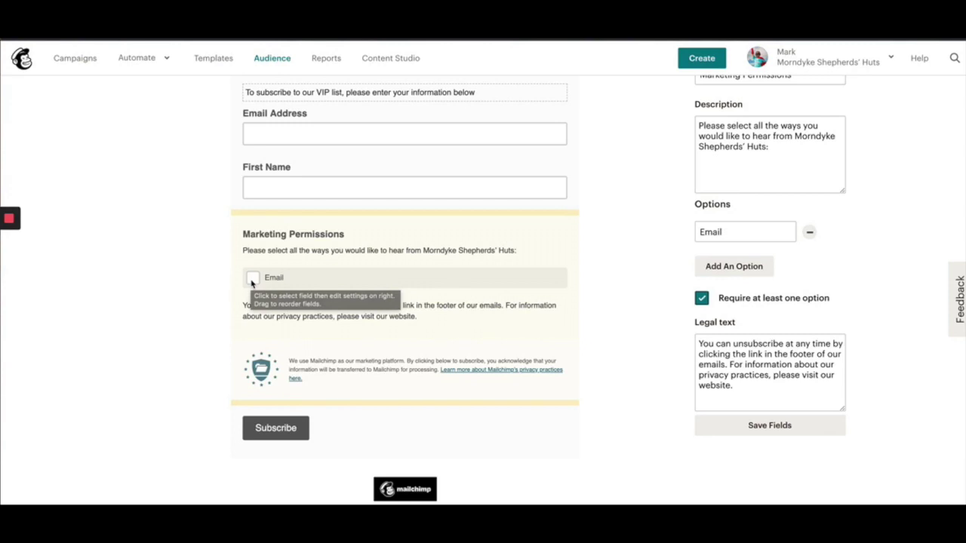
scroll(576, 339, "up", 3)
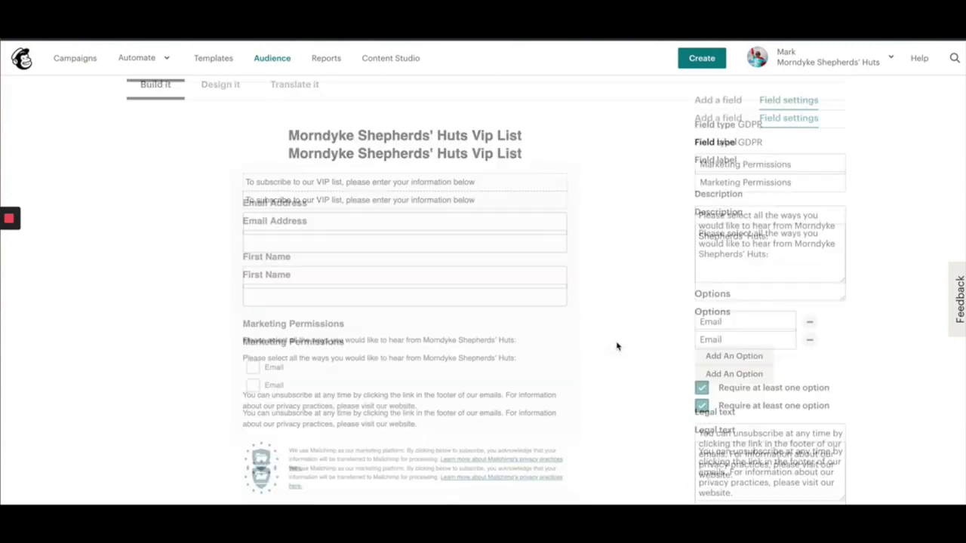
scroll(617, 346, "down", 1)
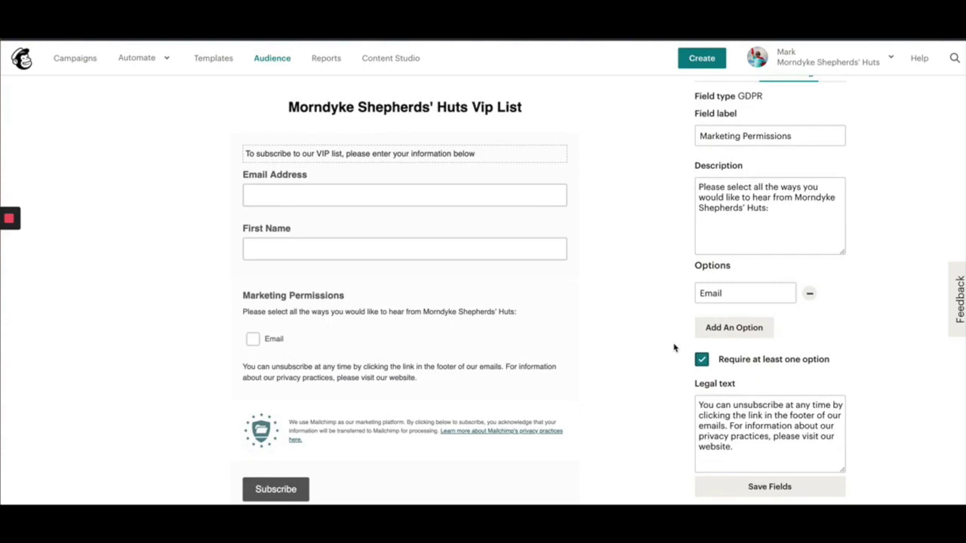
left_click(702, 359)
left_click(717, 368)
left_click(759, 487)
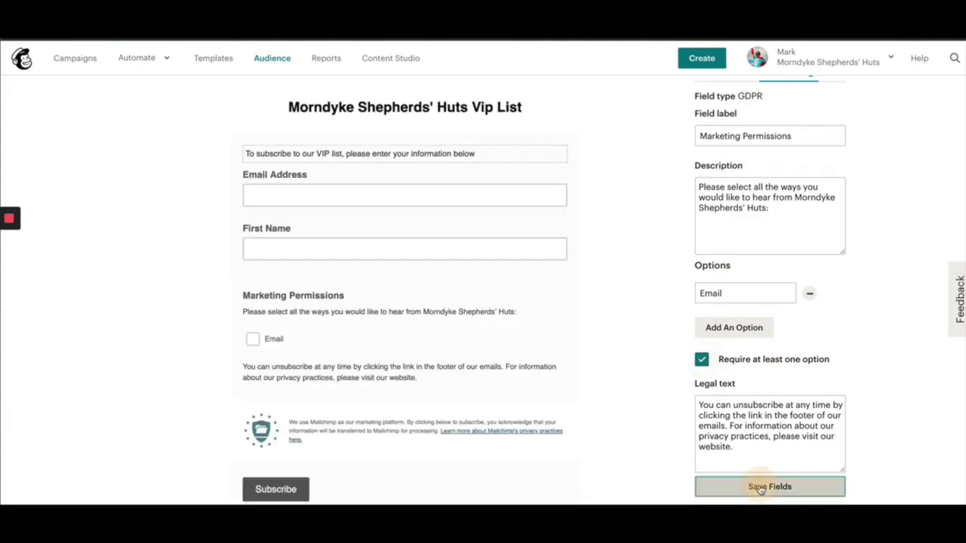
Check the rest of the signup form and select the full signup form URL
scroll(488, 224, "down", 3)
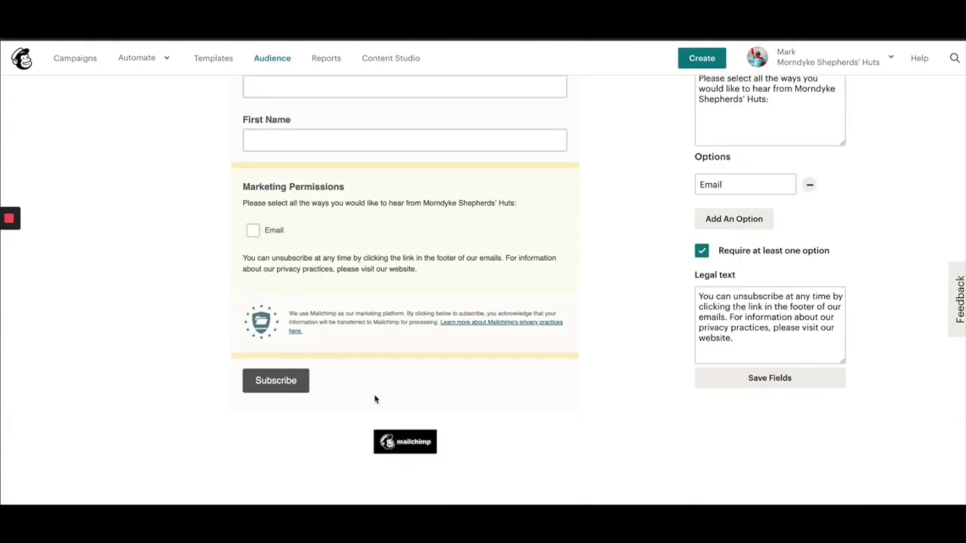
scroll(415, 404, "up", 5)
left_click(216, 110)
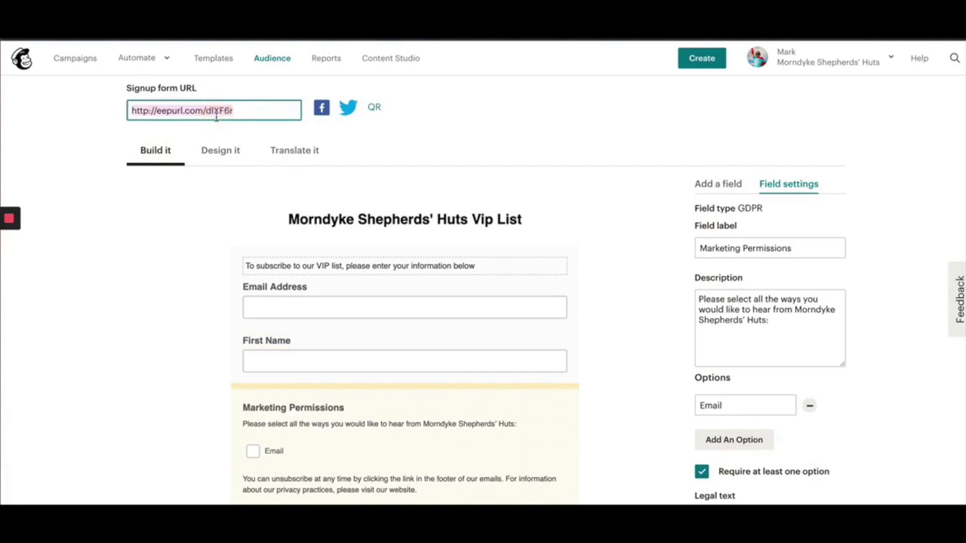
scroll(409, 166, "up", 1)
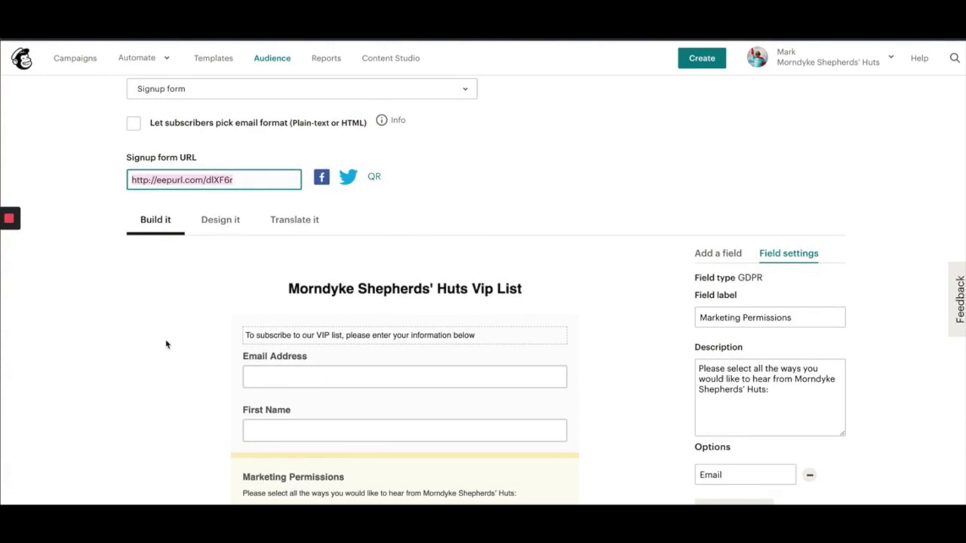
left_click(211, 184)
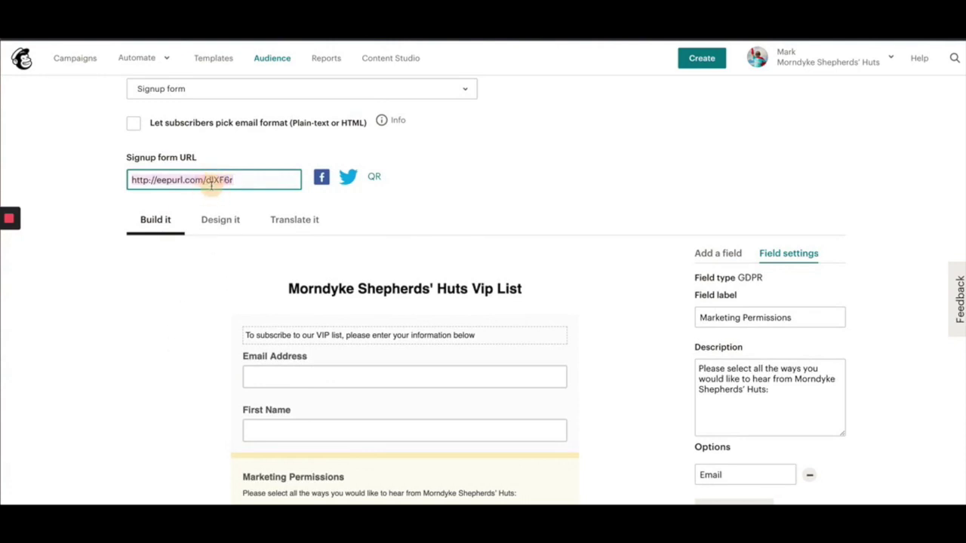